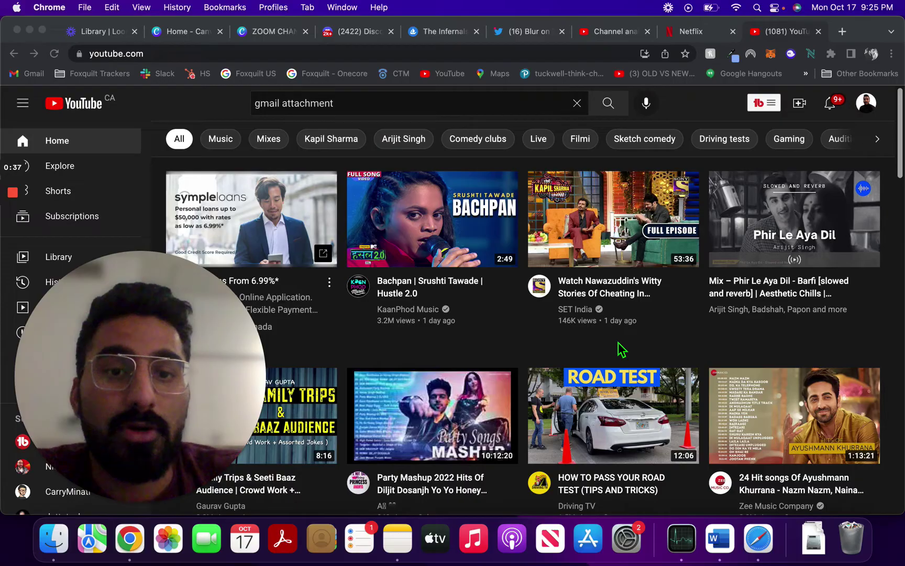
Step: Confirm the Mac is connected to the Ak 5G Wi-Fi network, then start a new Chrome tab
click(737, 8)
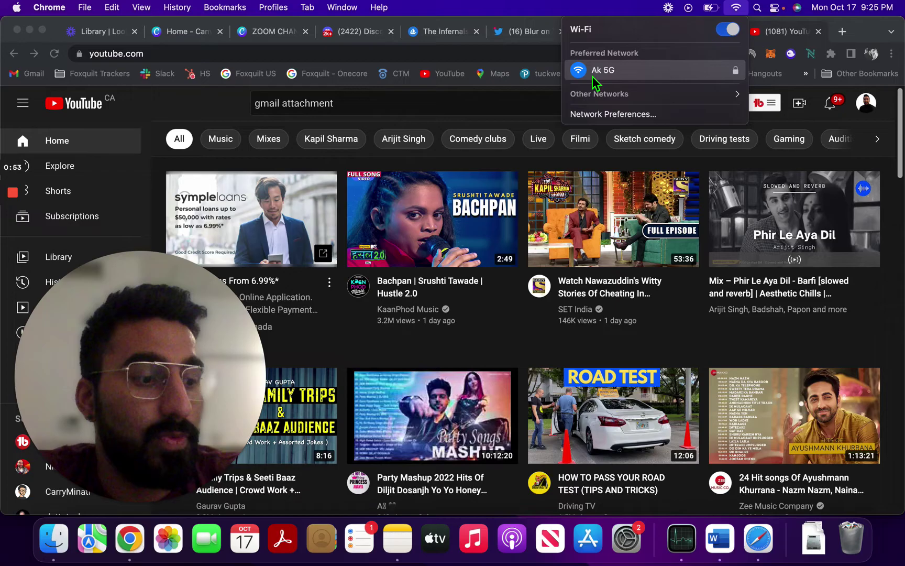
click(550, 13)
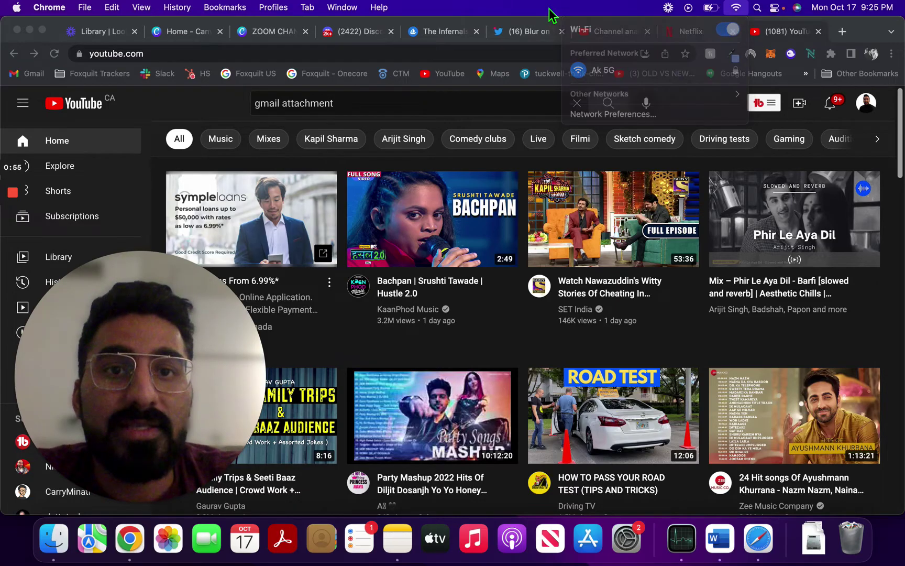
click(842, 31)
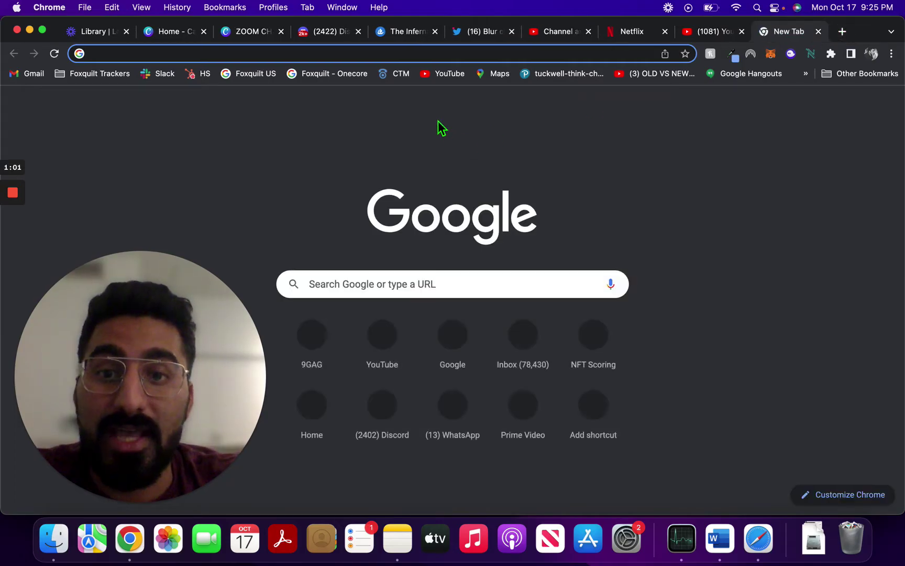
Step: Search Google for 'attachment size in gmail', which shows a 25 MB limit
text(gm)
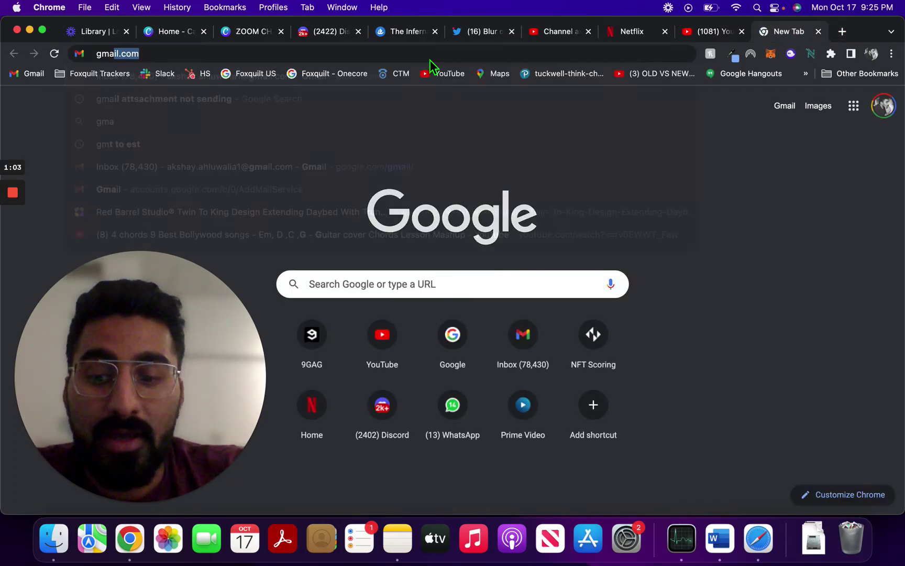
text(ail.com)
key(Return)
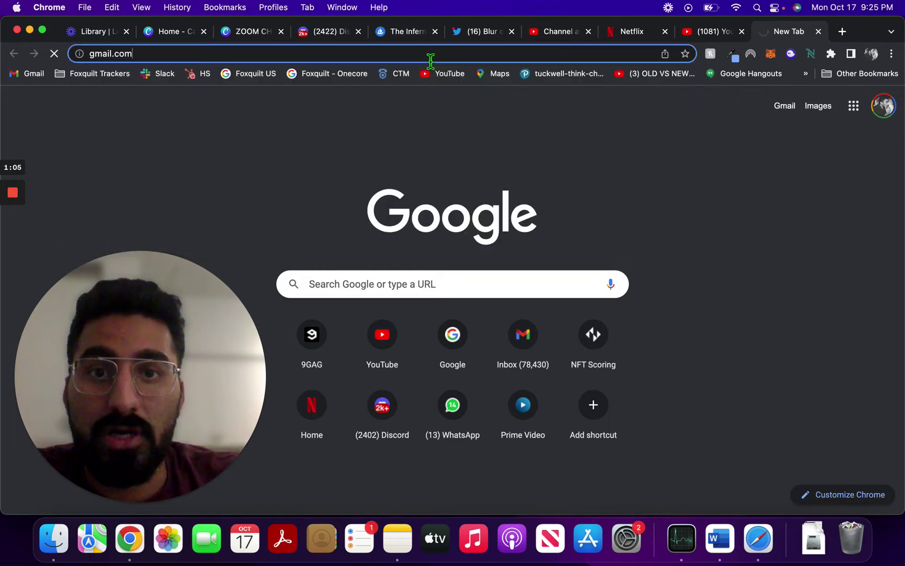
click(430, 60)
text(go)
key(Return)
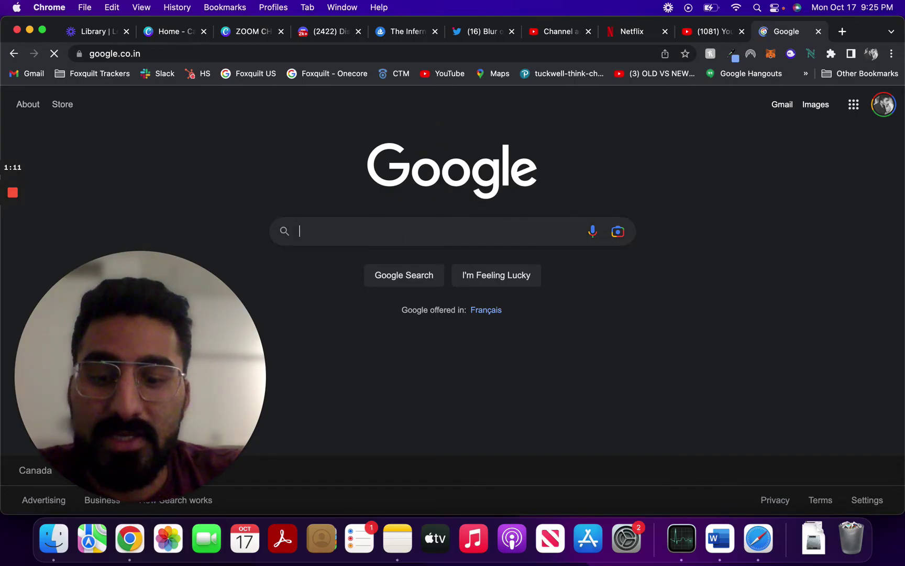
text(attachm)
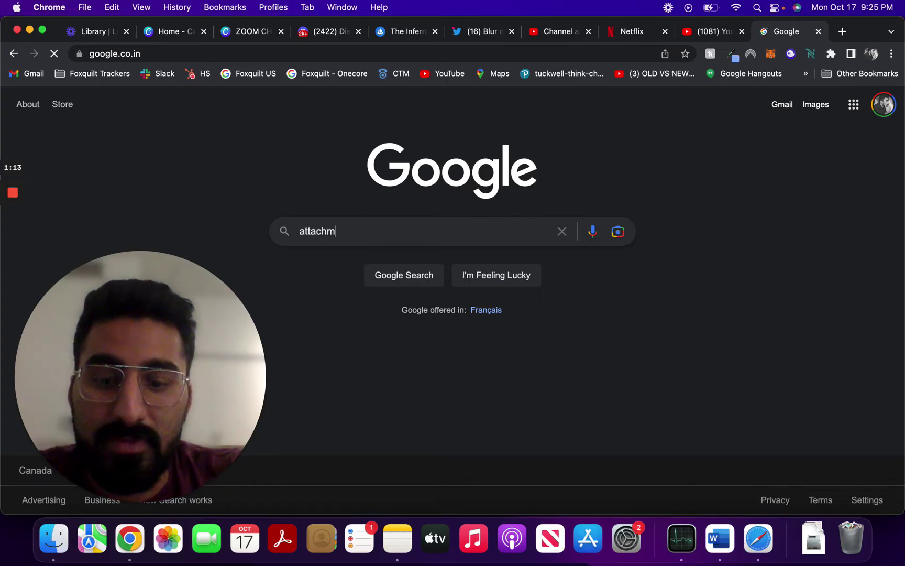
text(ent size)
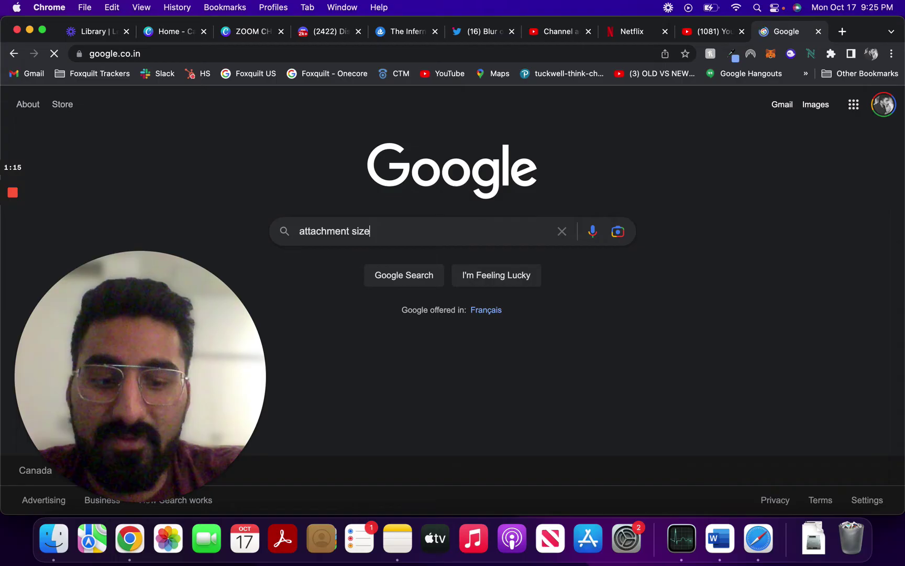
text(  in gm)
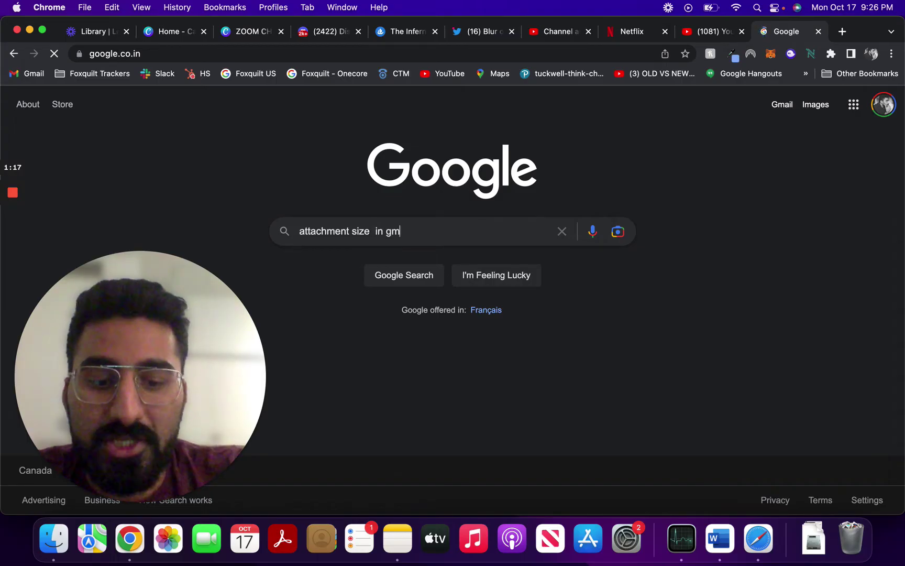
text(ail)
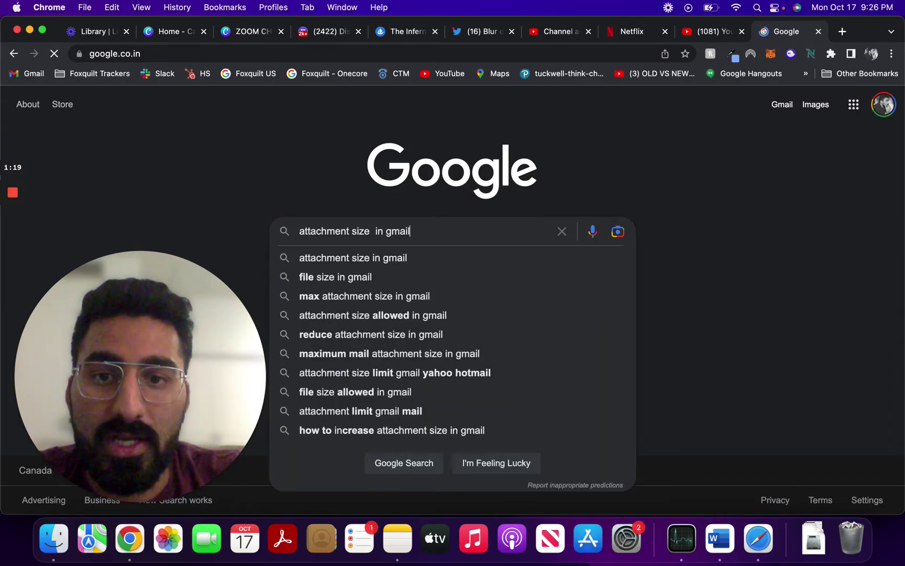
key(Escape)
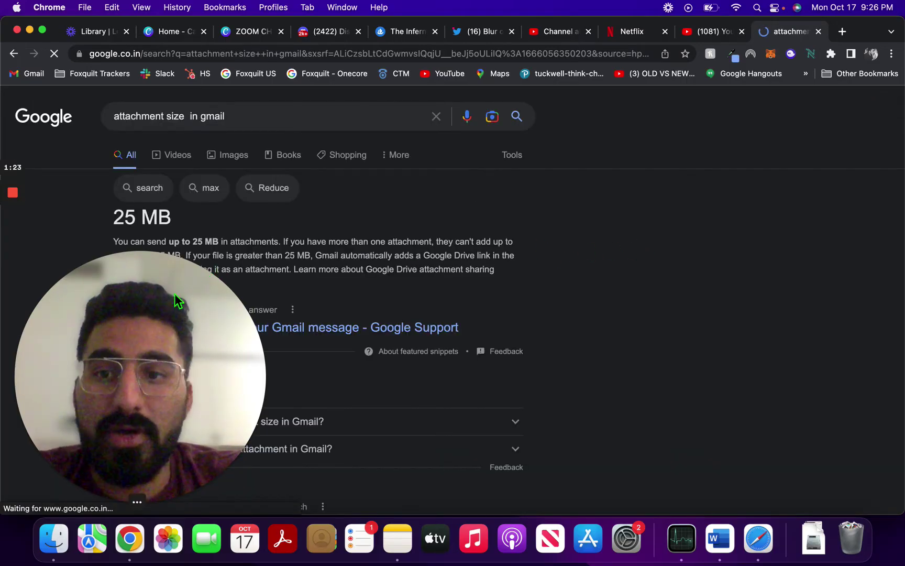
Step: Read the full 25 MB Gmail attachment-limit answer in the results, then bring up Chrome's main menu
scroll(379, 261, down, 2)
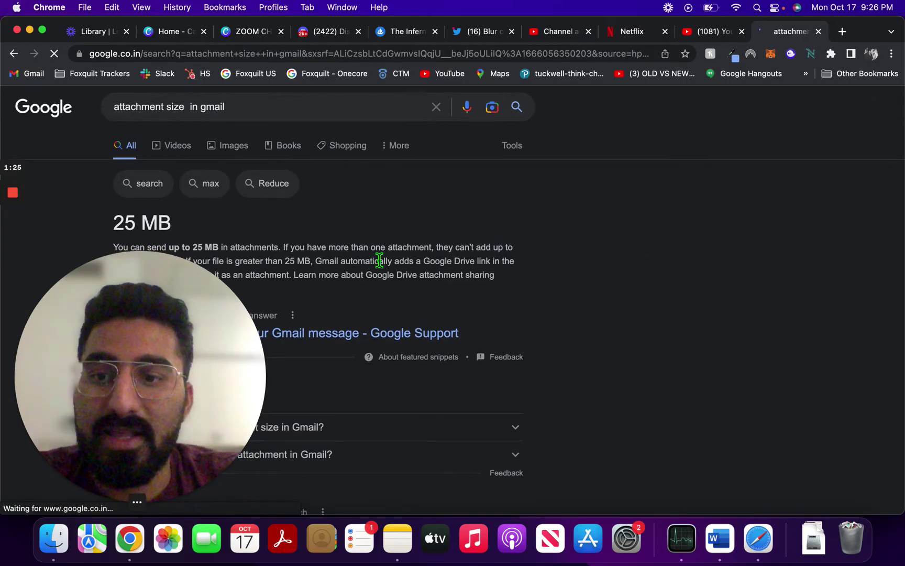
scroll(379, 260, down, 2)
scroll(378, 259, down, 2)
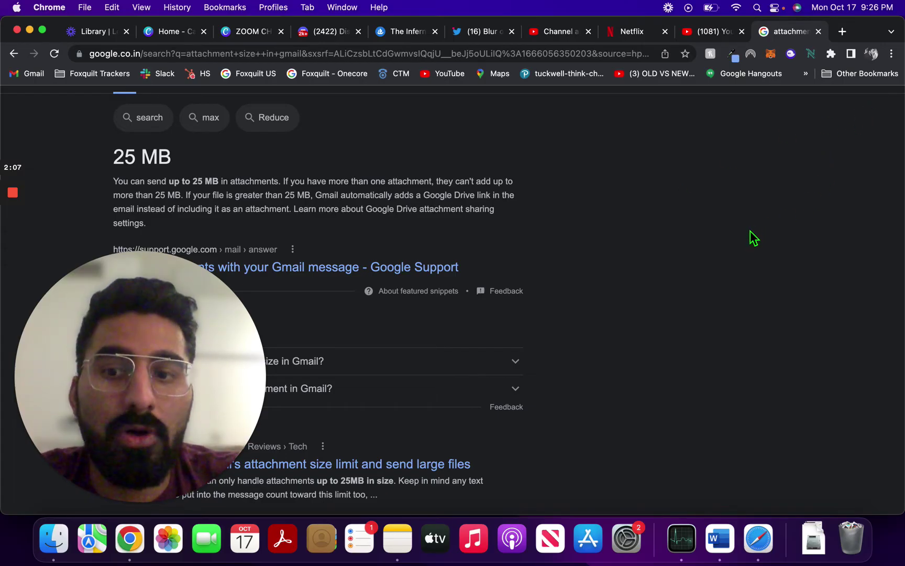
click(892, 54)
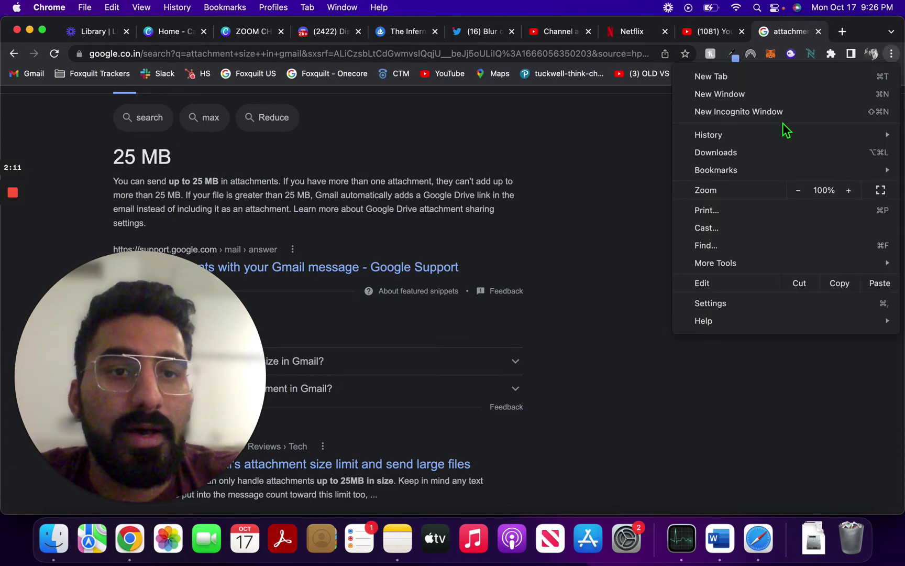
Step: Bring up Clear browsing data from Chrome's Privacy and security settings
click(751, 303)
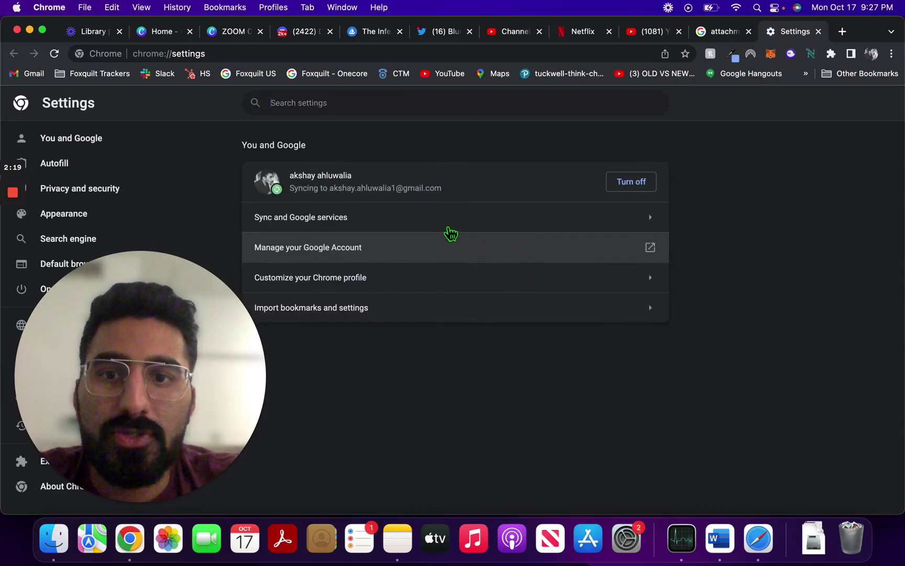
click(122, 198)
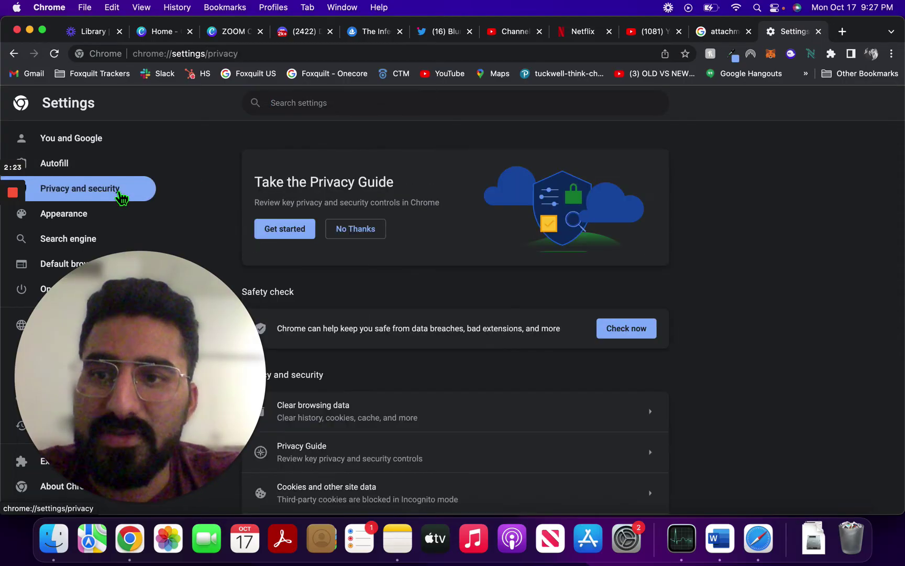
scroll(733, 316, down, 5)
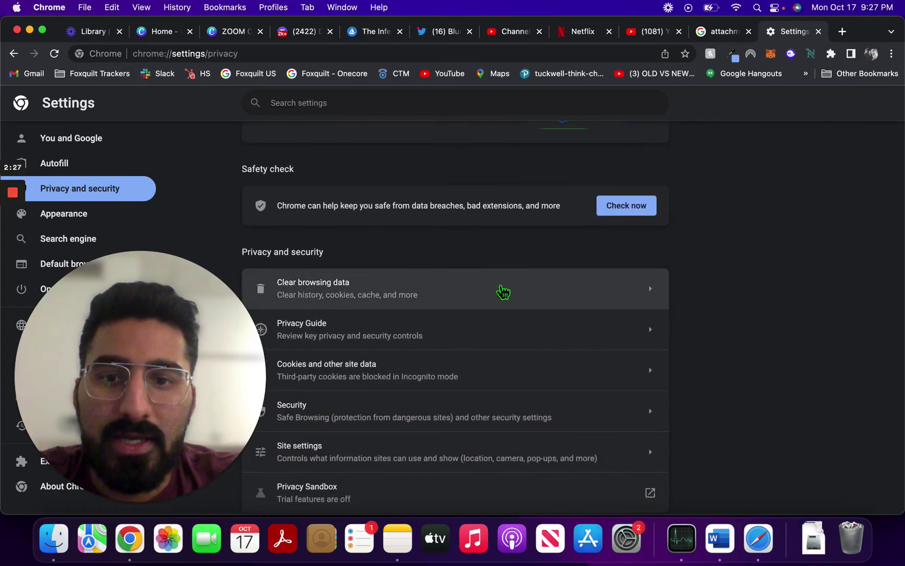
click(534, 291)
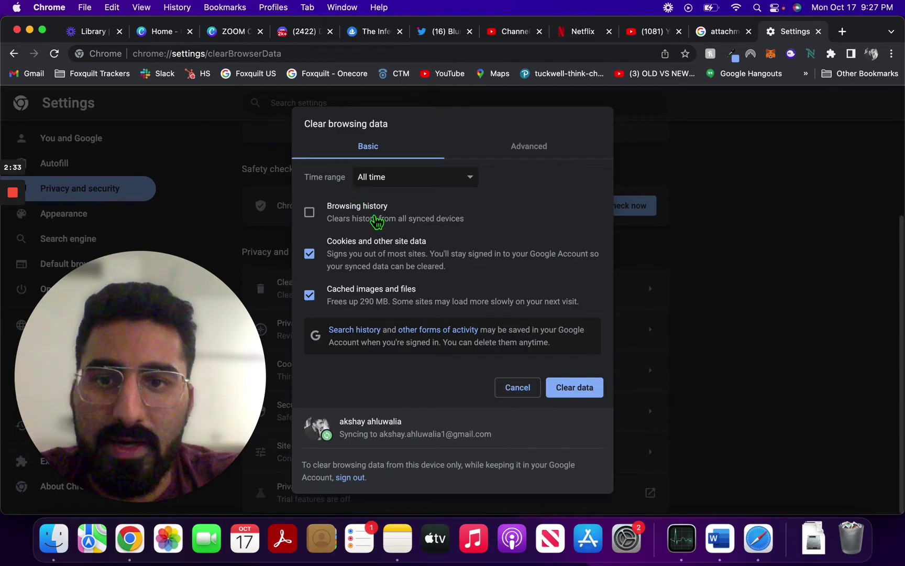
Step: Clear all-time browsing history, cookies and cached files in Chrome
click(310, 212)
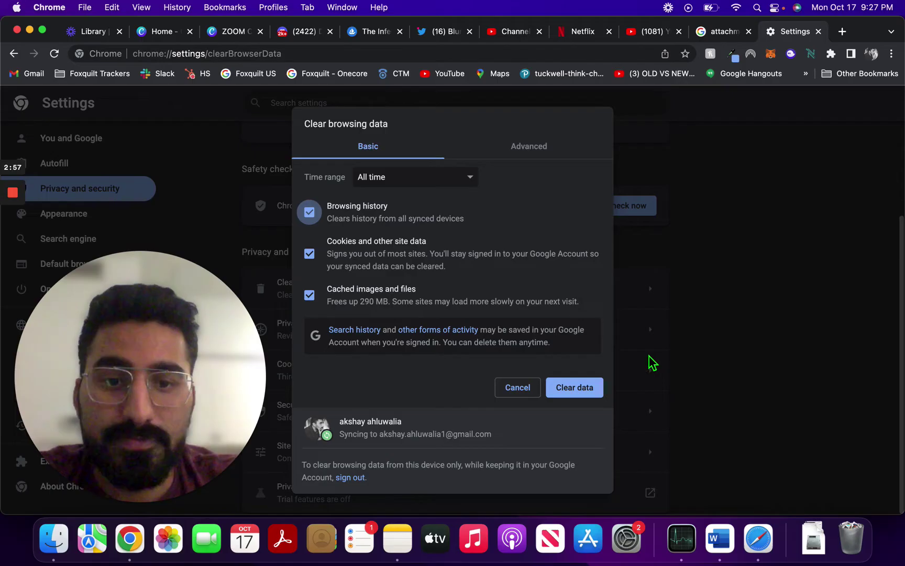
click(519, 390)
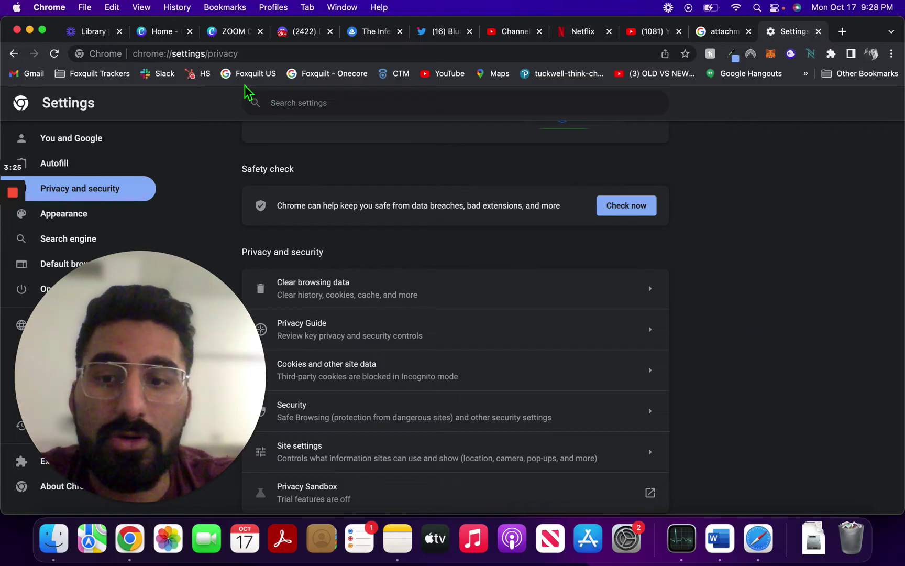
Step: View the Storage tab in About This Mac: 55.28 GB free of 121.02 GB
click(17, 8)
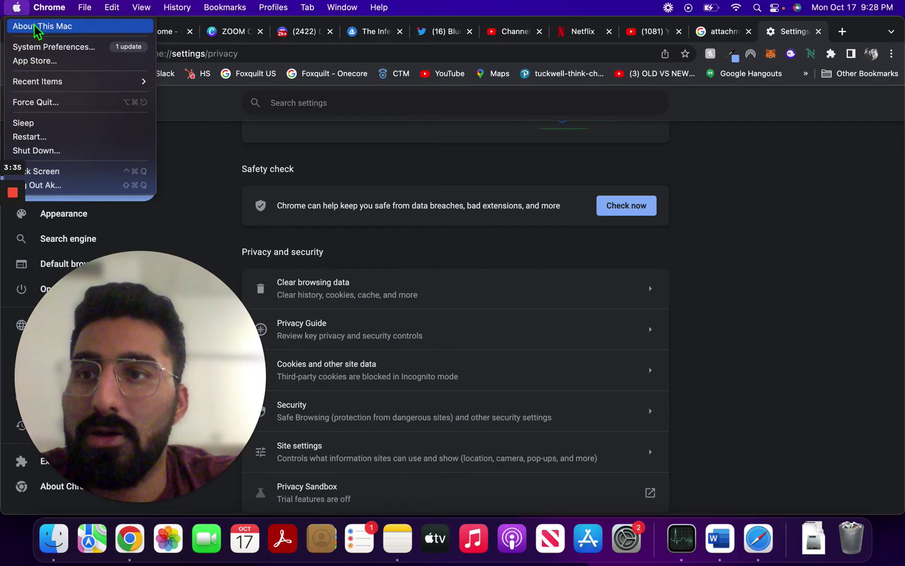
click(34, 24)
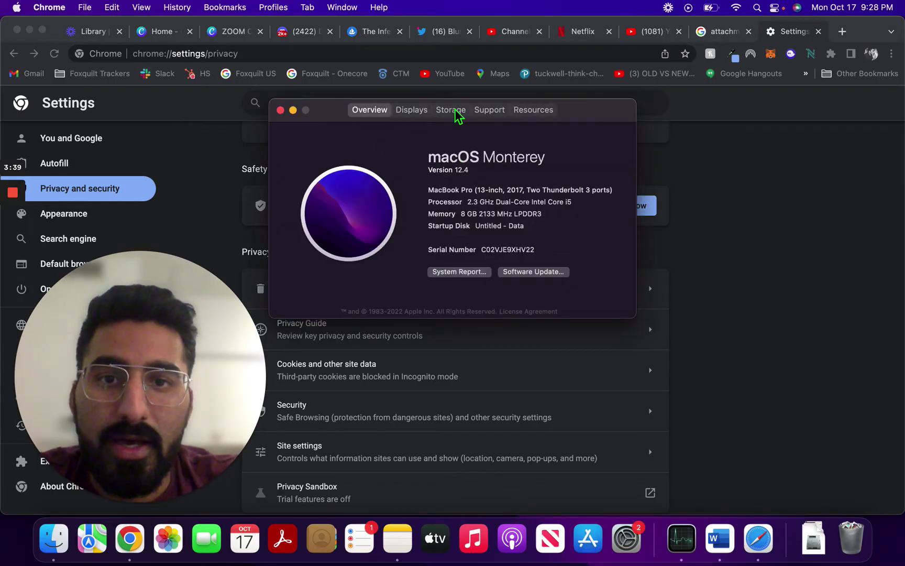
click(454, 111)
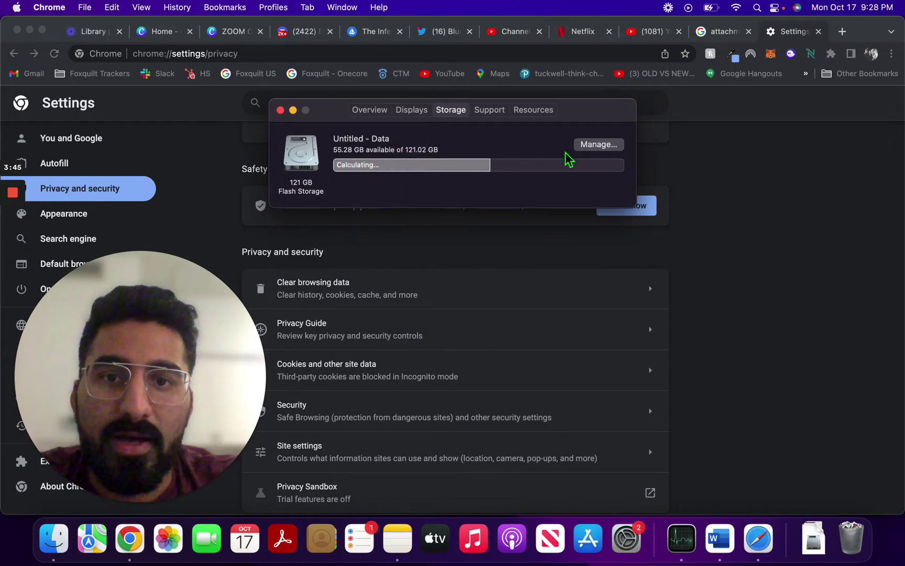
Step: Review the Storage Management recommendations, then close them and About This Mac
click(595, 149)
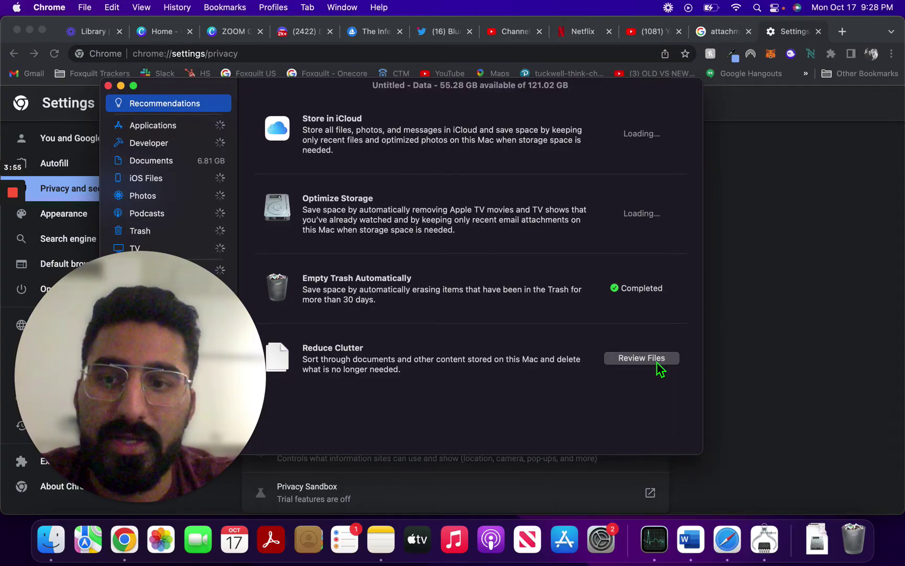
click(109, 86)
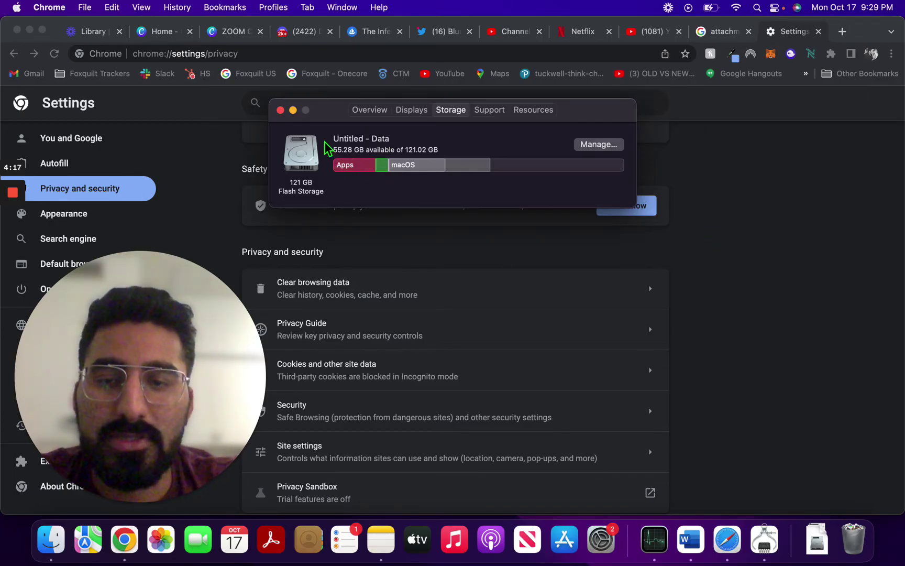
click(282, 111)
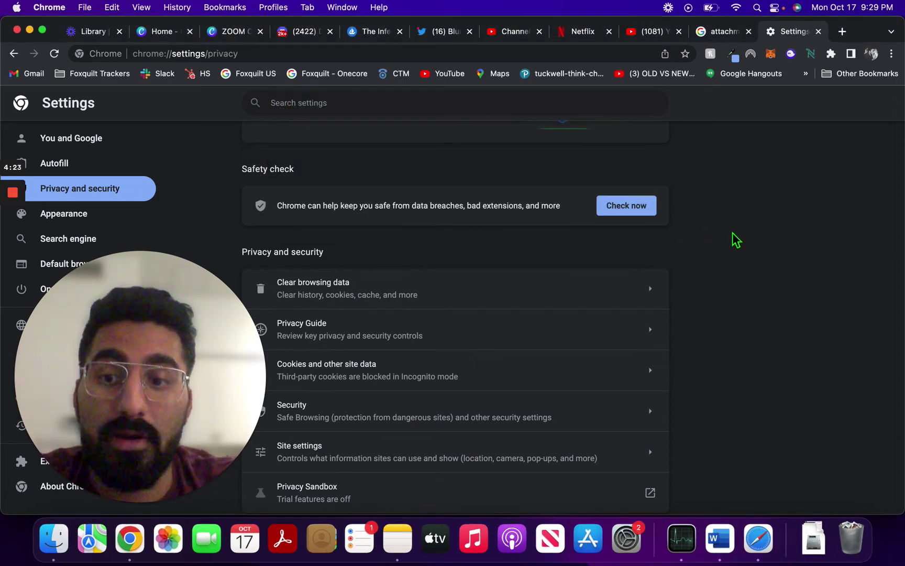